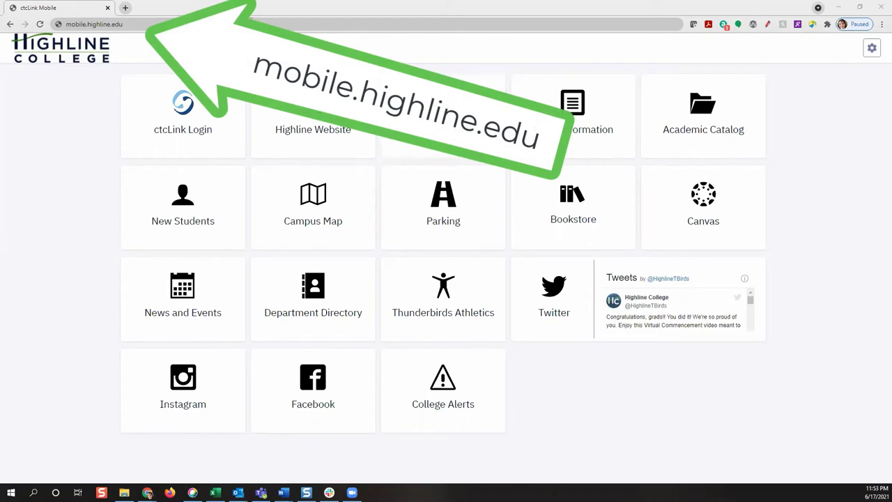
Sign in to ctcLink with the student's ctcLink ID and password.
click(94, 24)
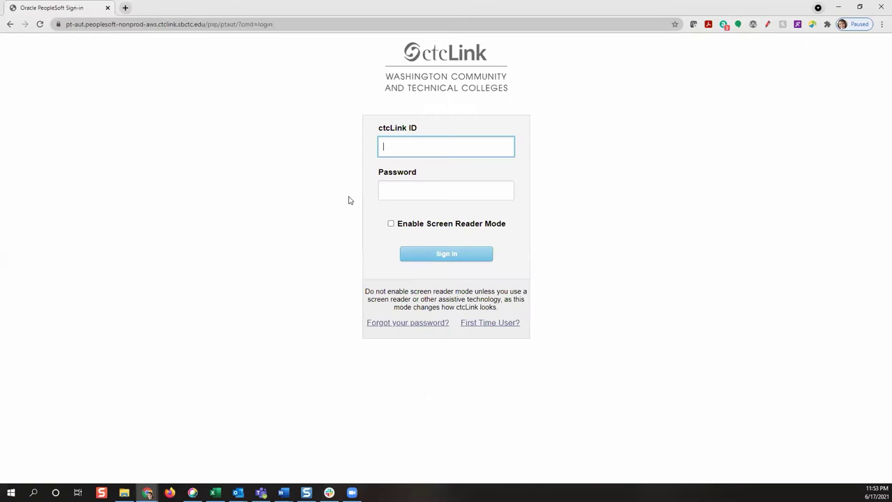
key(Tab)
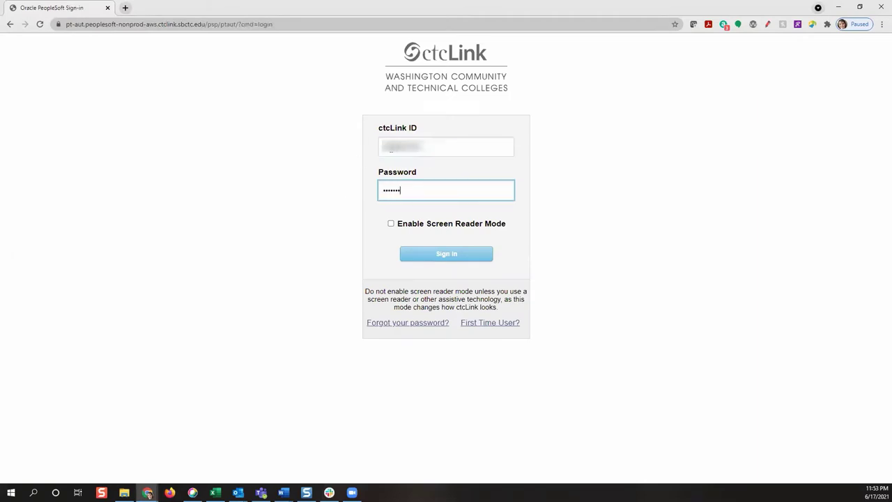
key(Return)
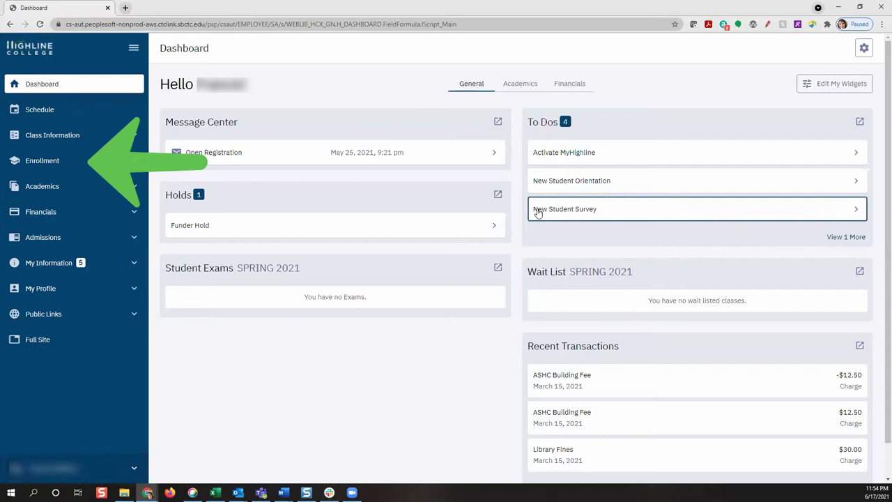
Expand the Enrollment menu and go to the SPRING 2021 Shopping Cart.
click(42, 160)
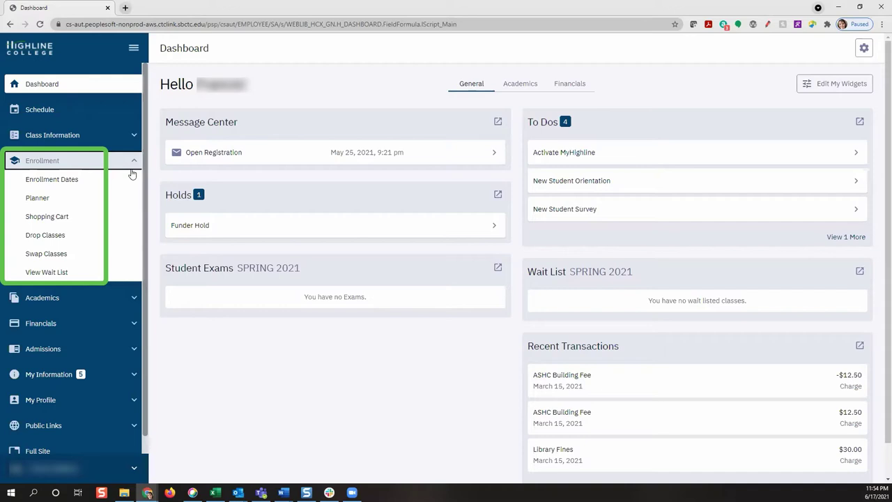
click(64, 222)
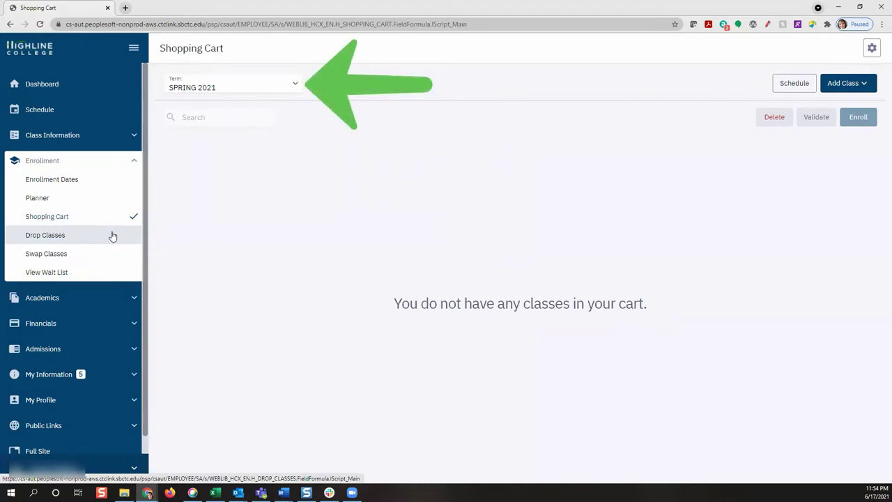
Switch the Shopping Cart term to FALL 2021, then view the Enrollment Dates page.
click(249, 84)
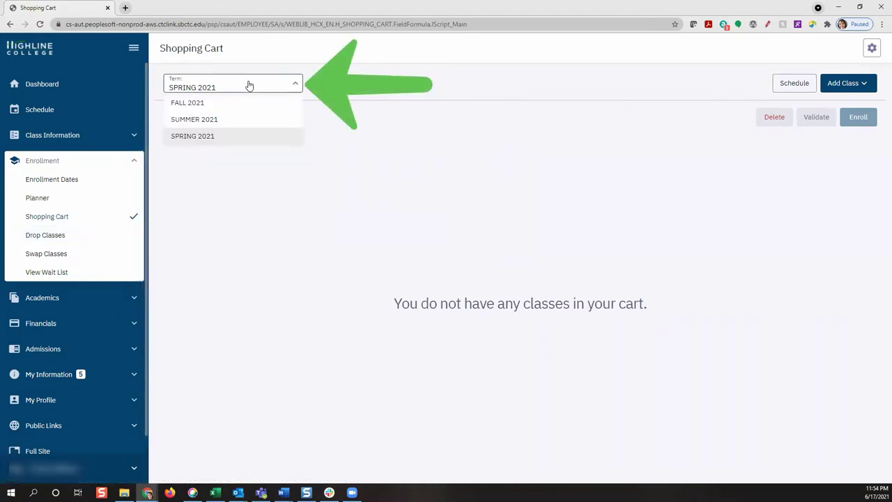
click(244, 103)
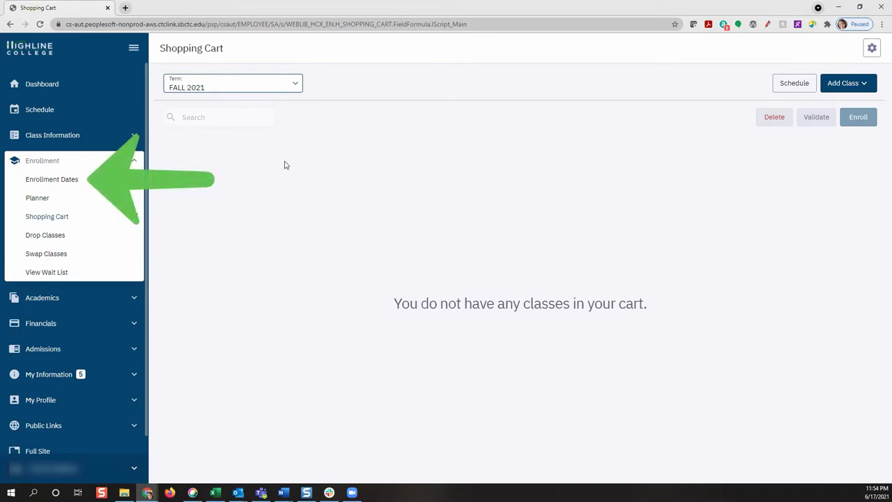
click(61, 180)
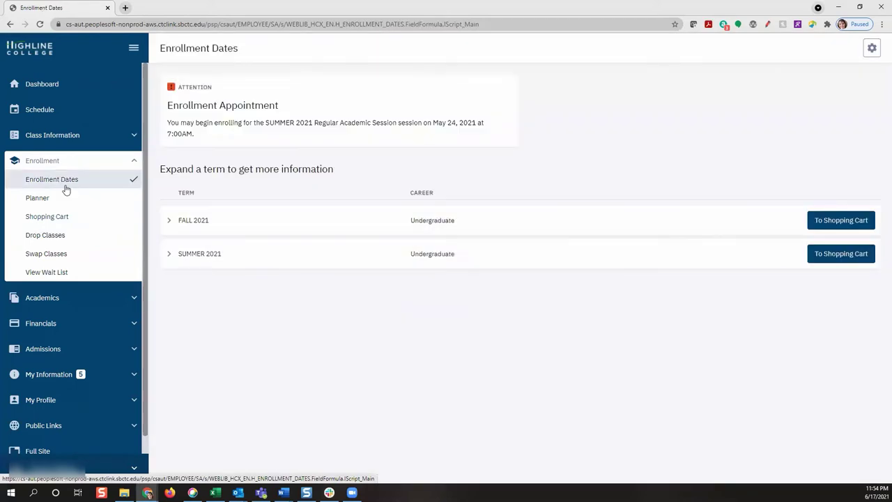
Review the FALL 2021 appointment (May 24–June 30, 2021, 18 units max) and return to its cart.
click(169, 222)
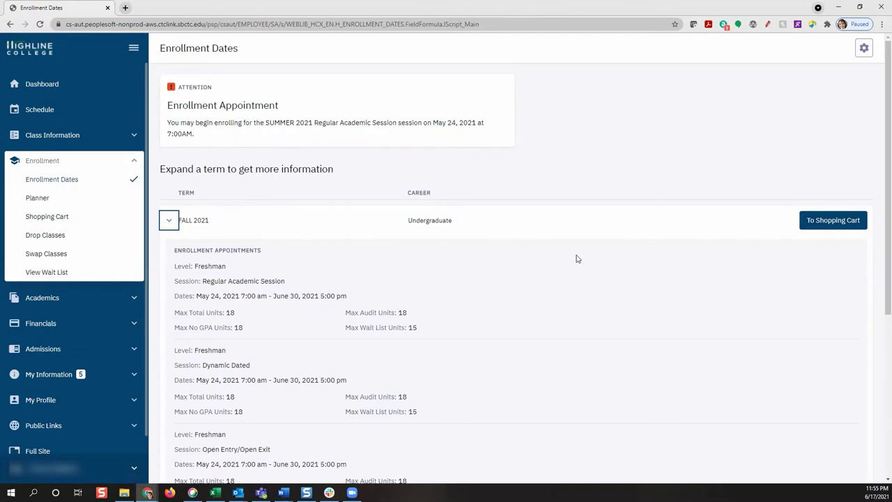
scroll(579, 258, down, 1)
scroll(580, 258, down, 2)
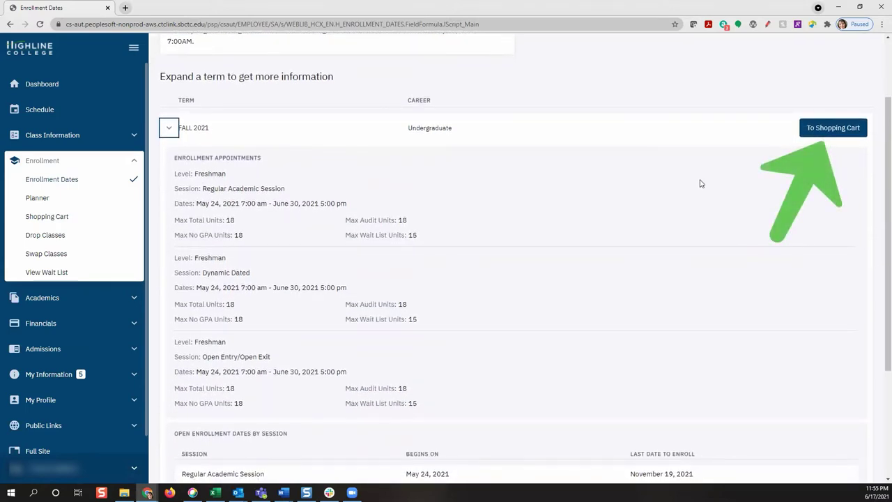
click(821, 131)
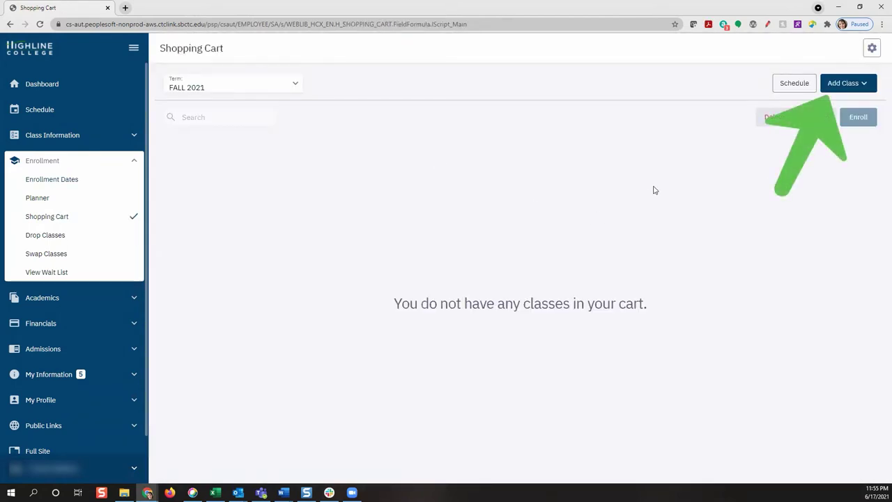
Choose Class Search from the Add Class menu for the FALL 2021 term.
click(835, 91)
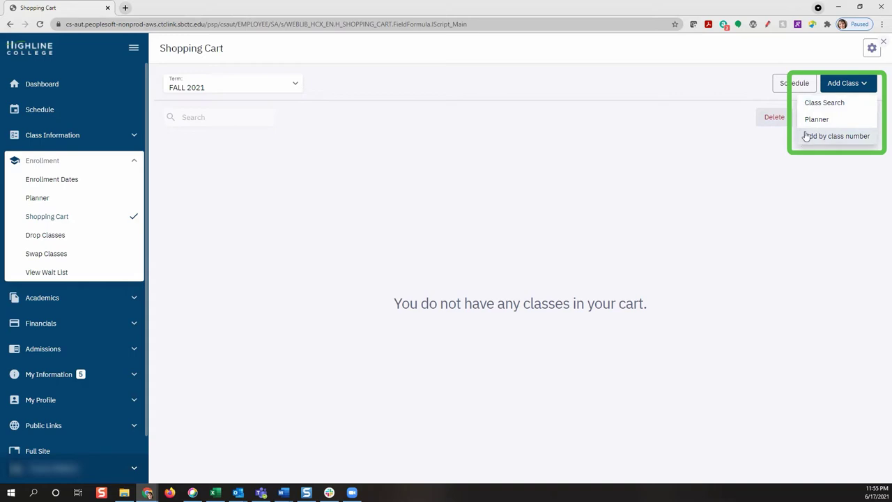
click(812, 112)
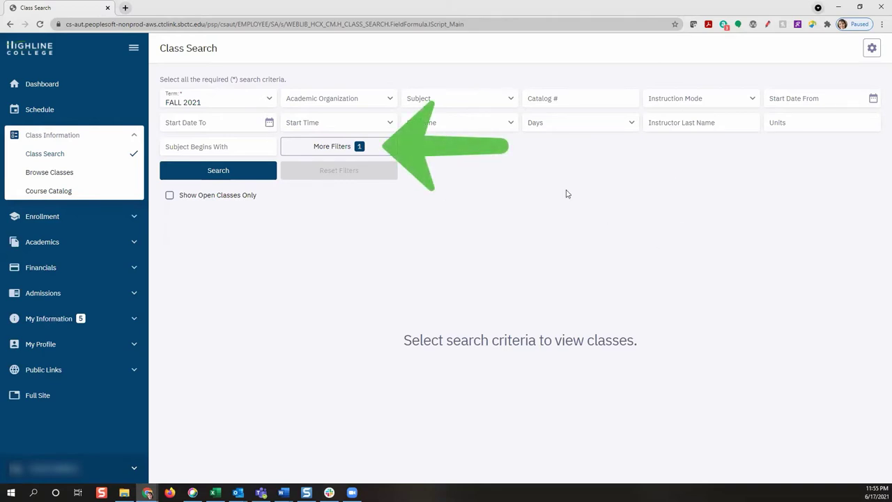
Filter FALL 2021 classes to English Dept, Hybrid instruction mode, and Monday, Tuesday, Wednesday meetings.
click(360, 152)
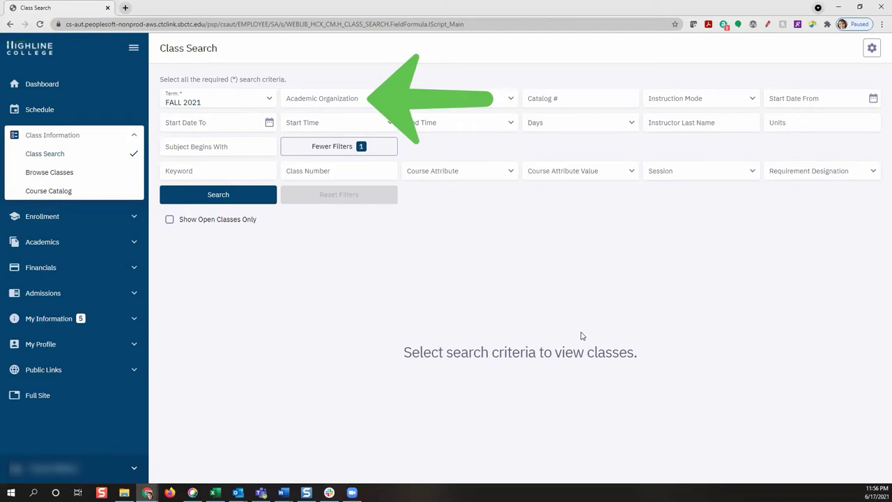
click(387, 101)
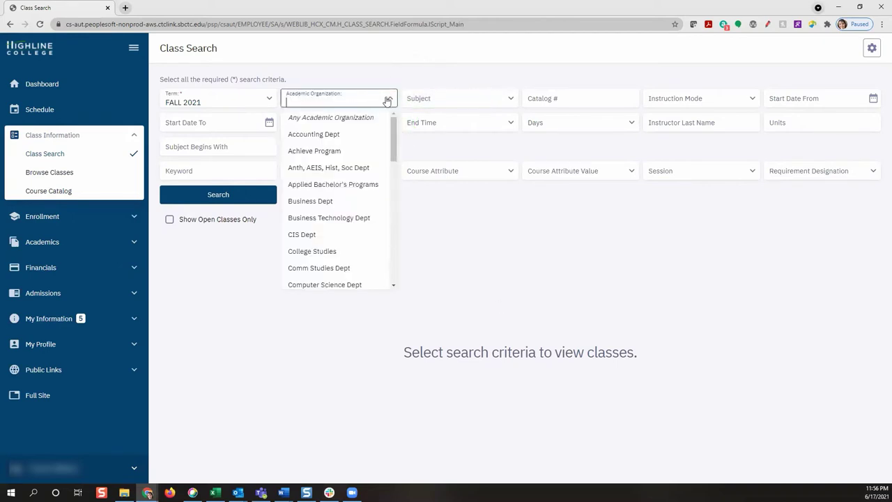
drag(393, 157, 392, 206)
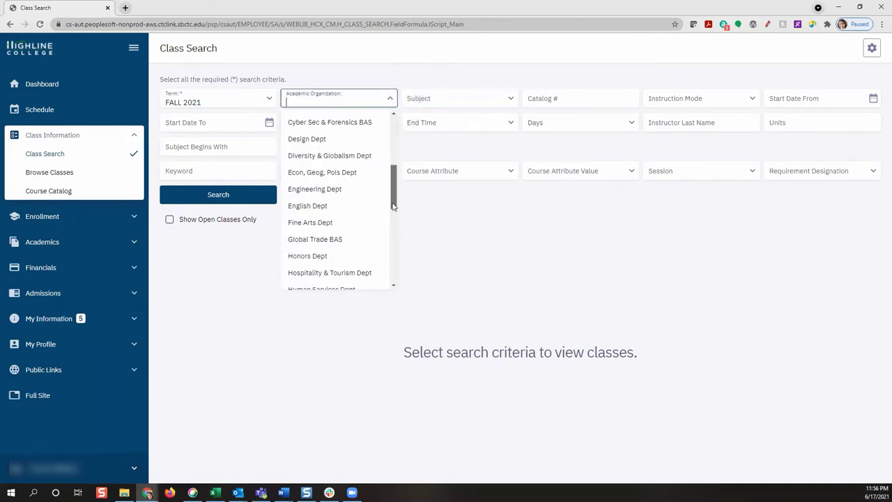
click(373, 206)
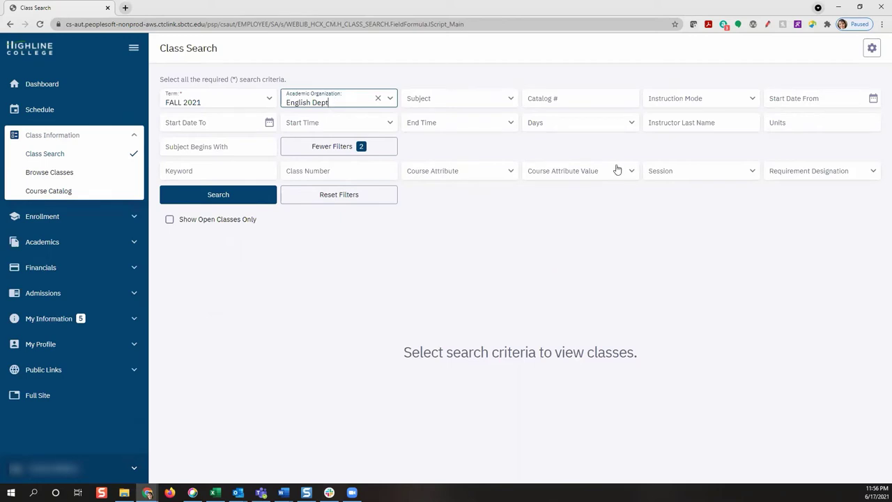
click(662, 104)
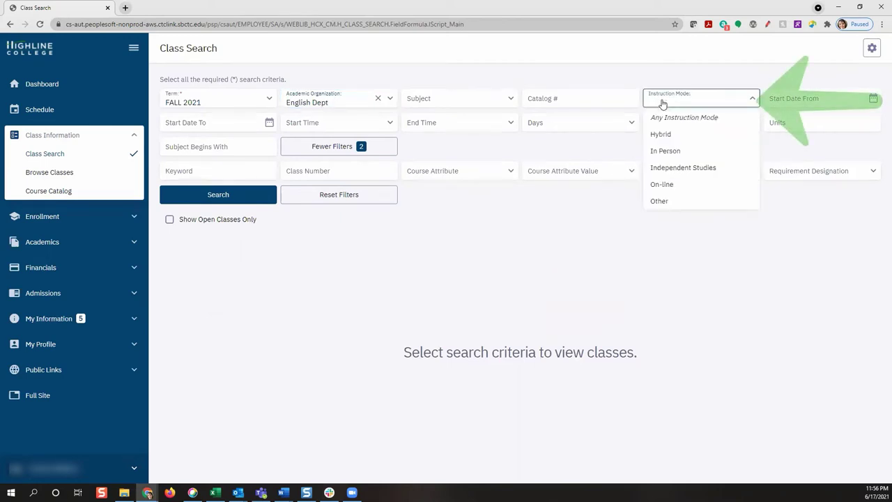
click(669, 135)
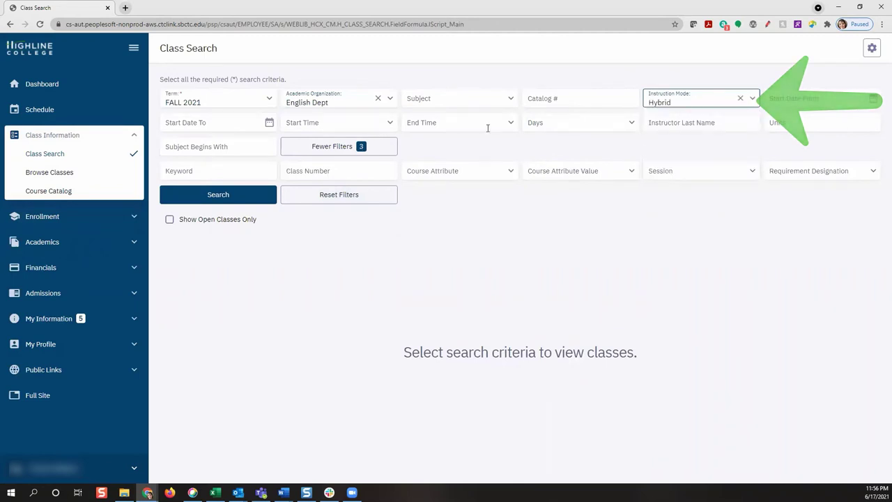
click(549, 124)
click(549, 143)
click(551, 159)
click(555, 176)
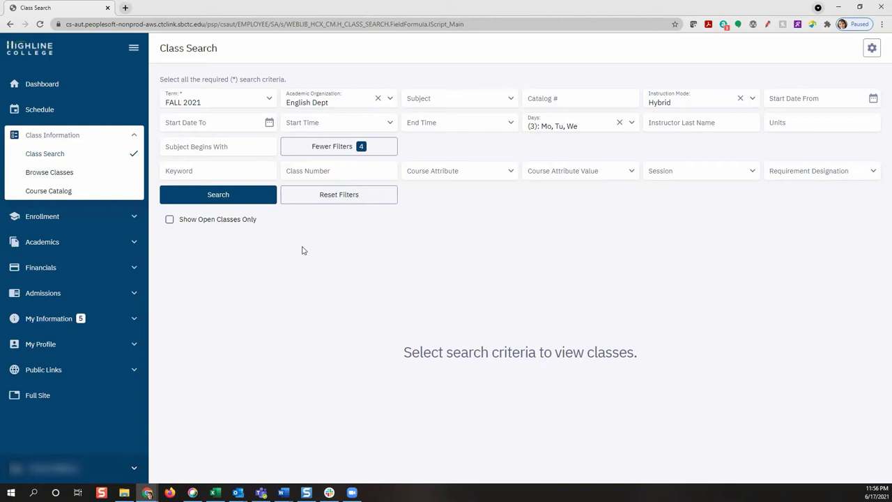
click(209, 202)
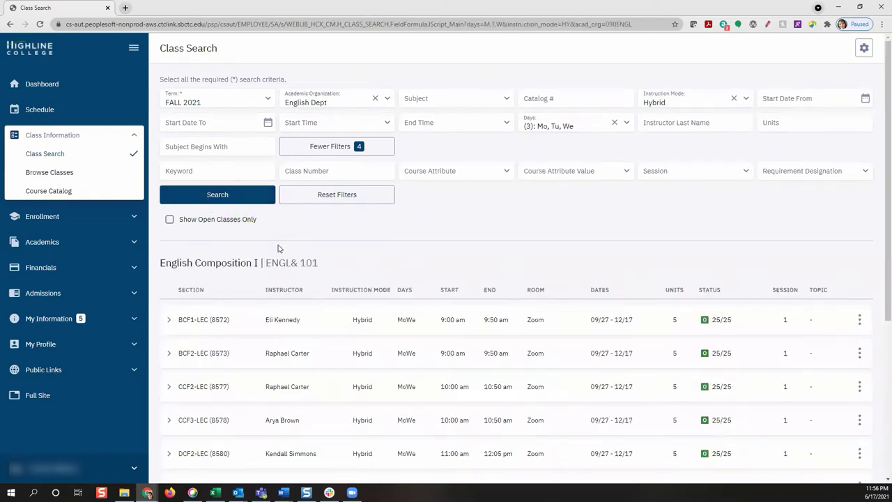
scroll(278, 248, down, 3)
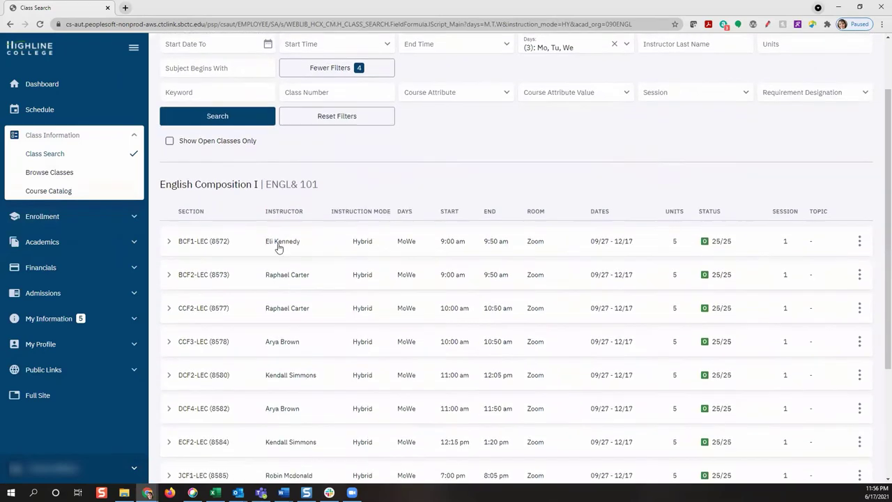
scroll(278, 247, down, 2)
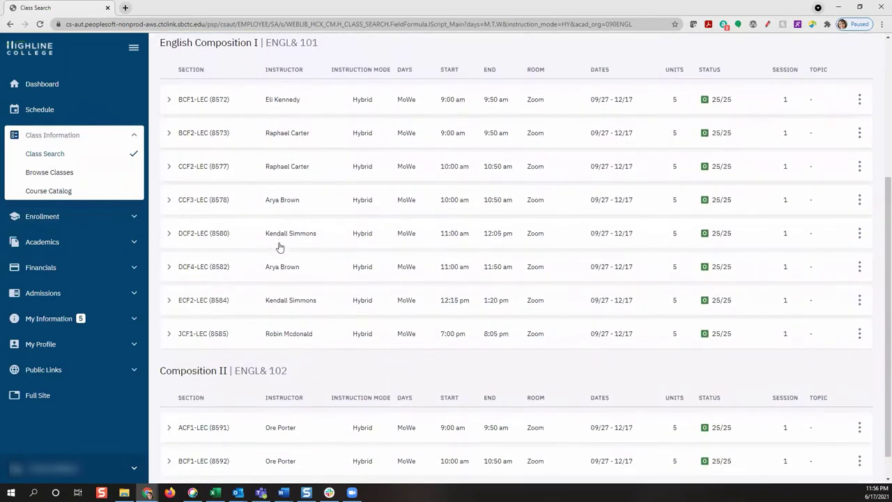
scroll(279, 247, down, 1)
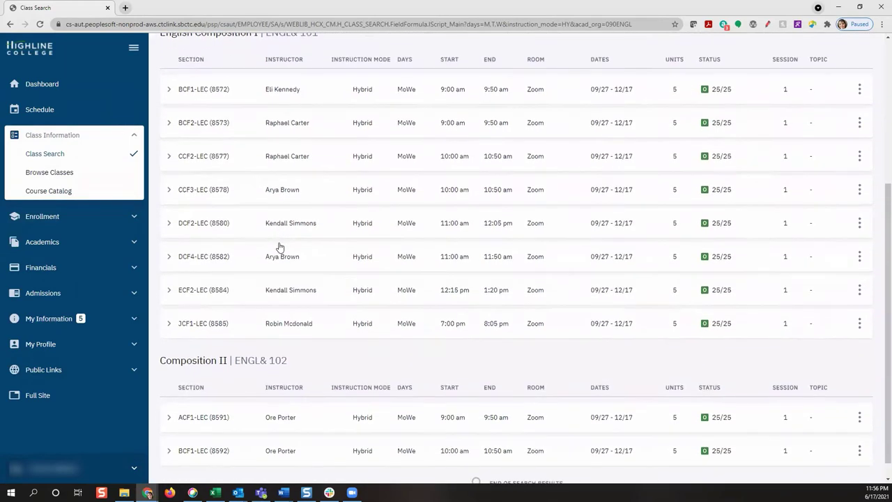
Expand ENGL& 101 section BCF2-LEC (8573) to see its 5 units, hybrid Zoom format and open seats.
click(168, 122)
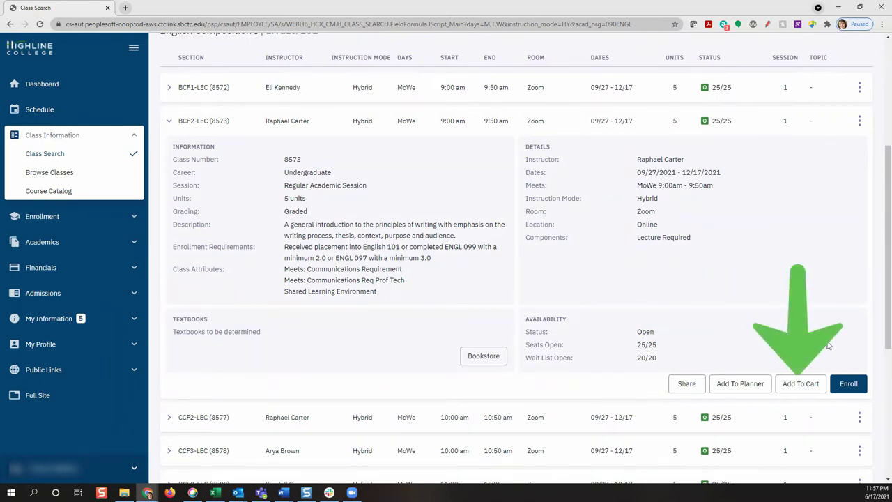
Add ENGL& 101 section BCF2-LEC (8573) to the cart with 'Wait list if class is full' ticked.
click(797, 385)
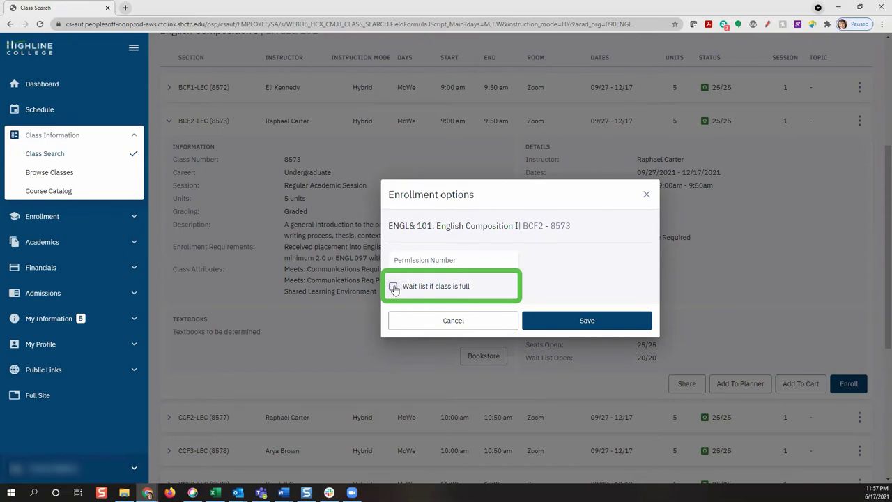
click(394, 288)
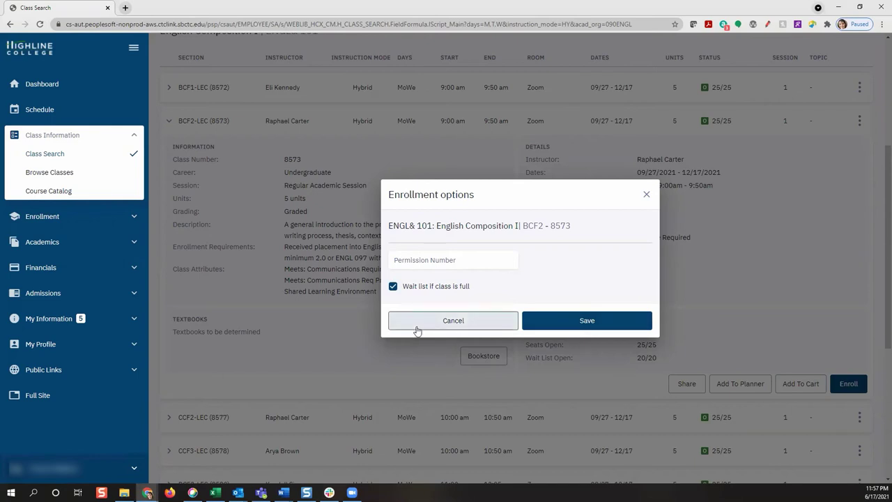
click(588, 321)
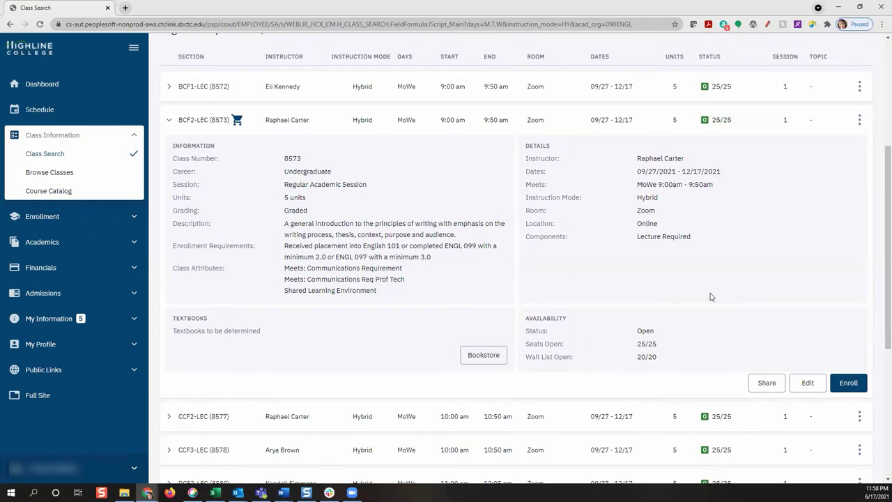
Reset the previous search filters and run a keyword search for 'Algebra'.
scroll(710, 297, up, 3)
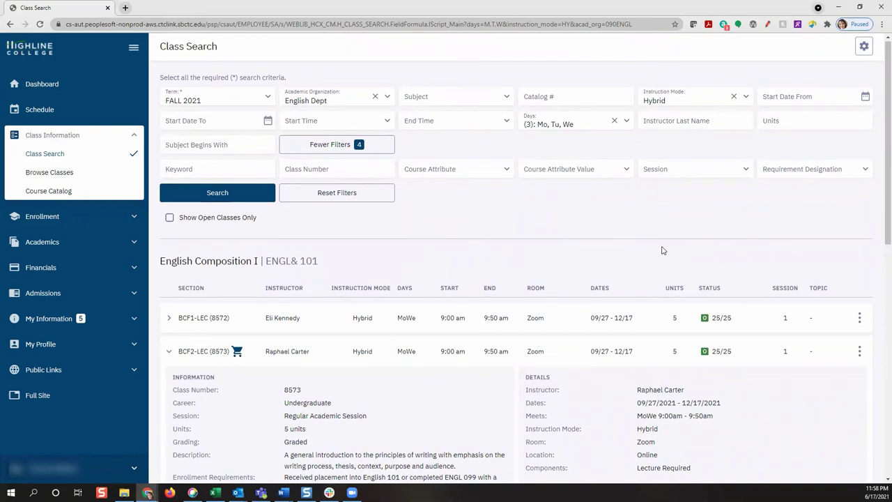
click(375, 198)
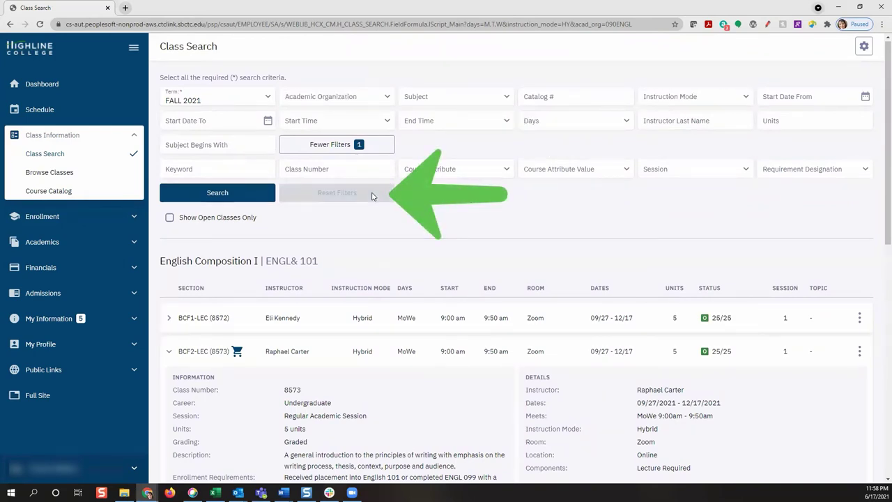
scroll(265, 175, down, 1)
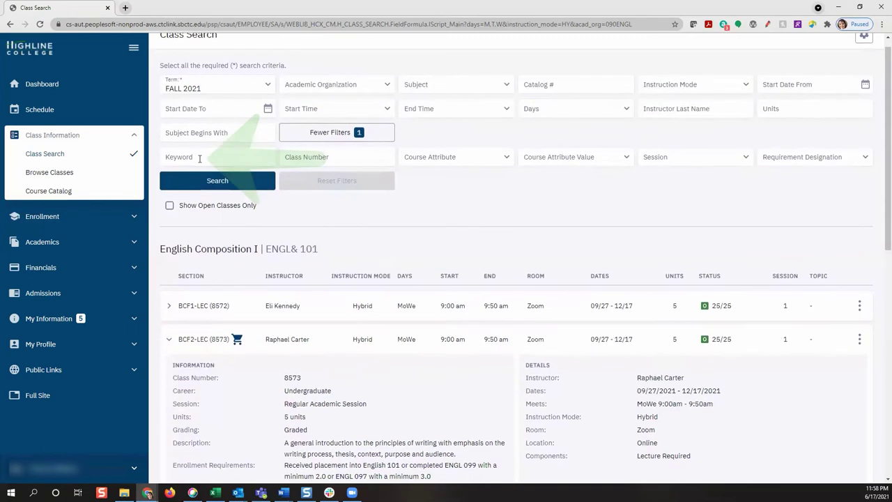
click(200, 157)
text(Ale)
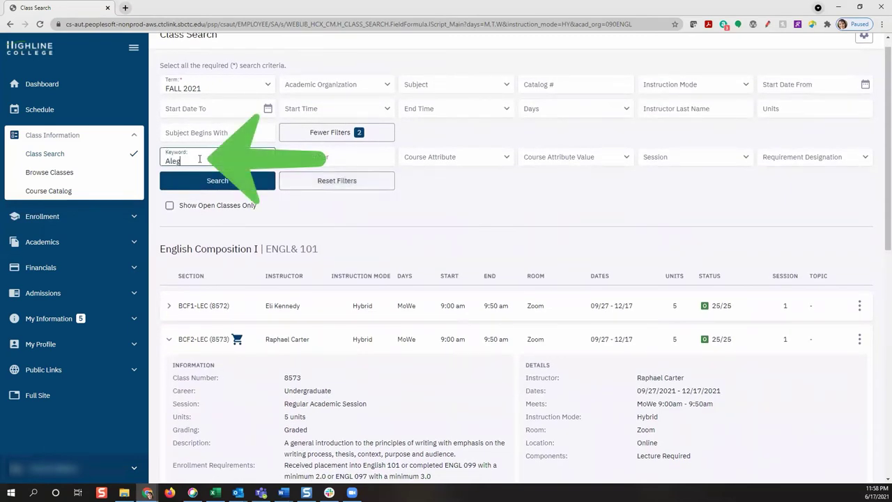
text(g)
key(BackSpace)
key(BackSpace)
text(gebra)
click(207, 181)
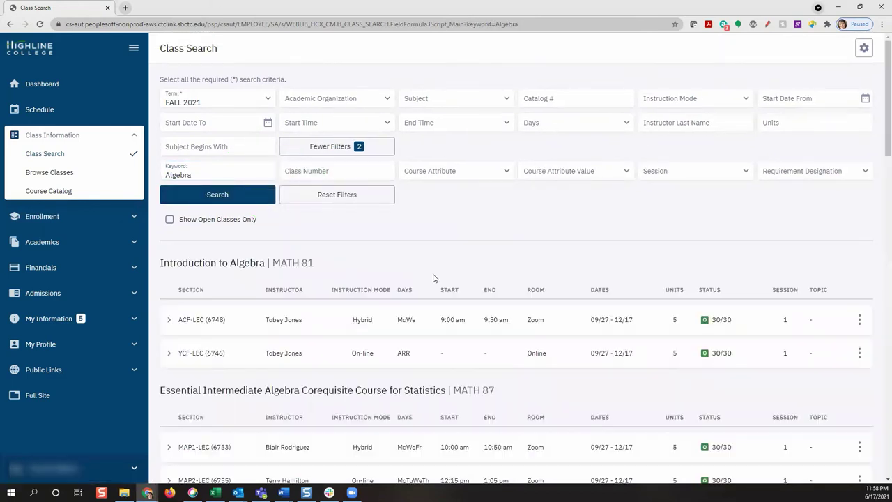
Expand MATH 87 section MAP1-LEC (6753) in the Algebra results to view its details.
scroll(414, 246, down, 1)
scroll(414, 246, down, 2)
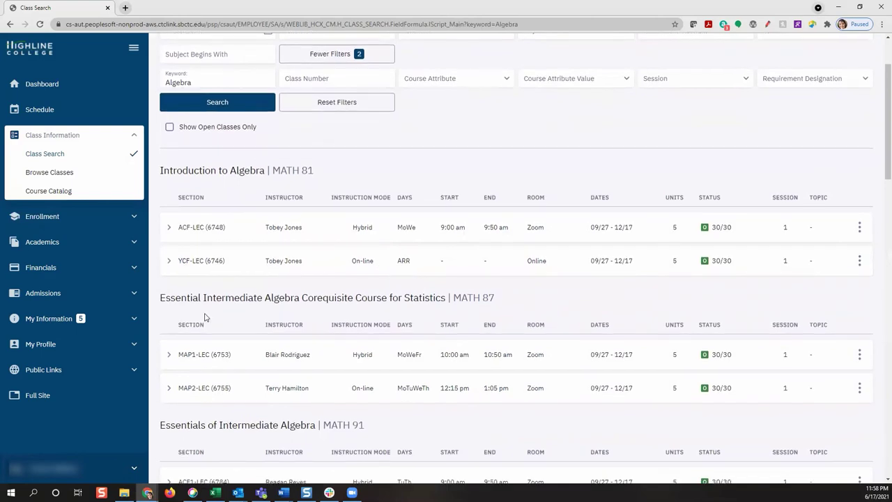
click(169, 355)
Add MAP1-LEC (6753) to the FALL 2021 cart with 'Wait list if class is full' ticked.
scroll(360, 349, down, 3)
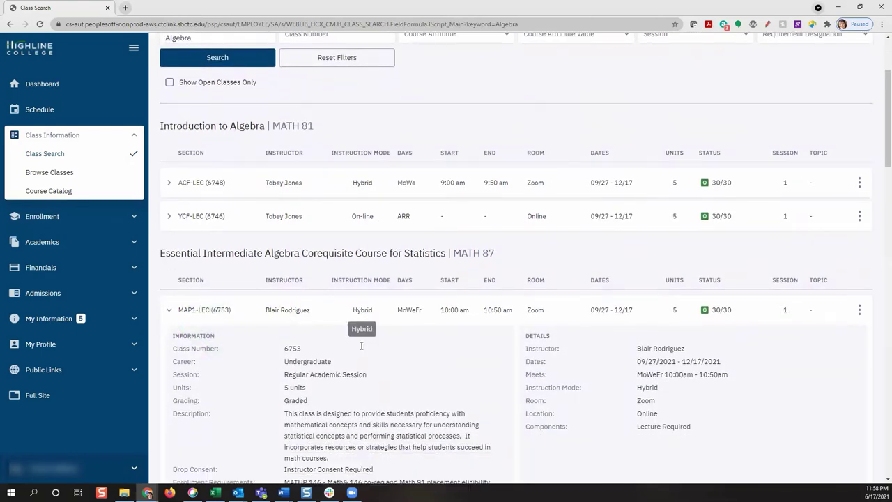
scroll(361, 346, down, 3)
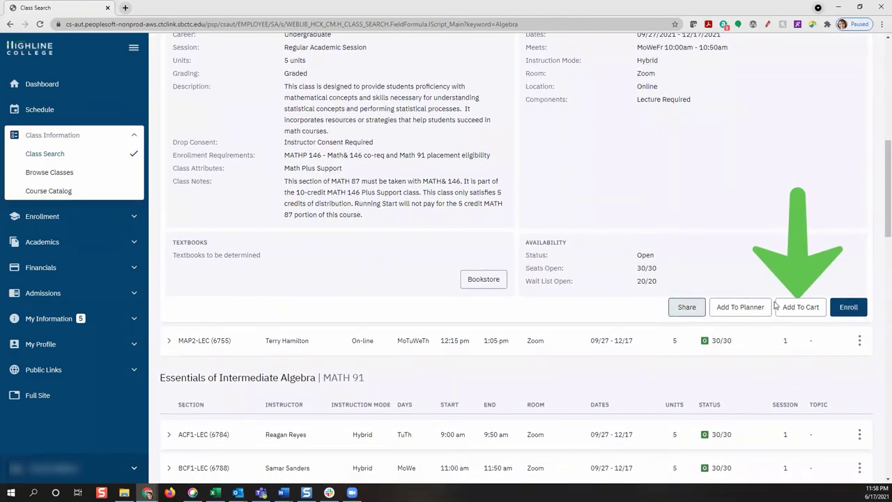
click(790, 305)
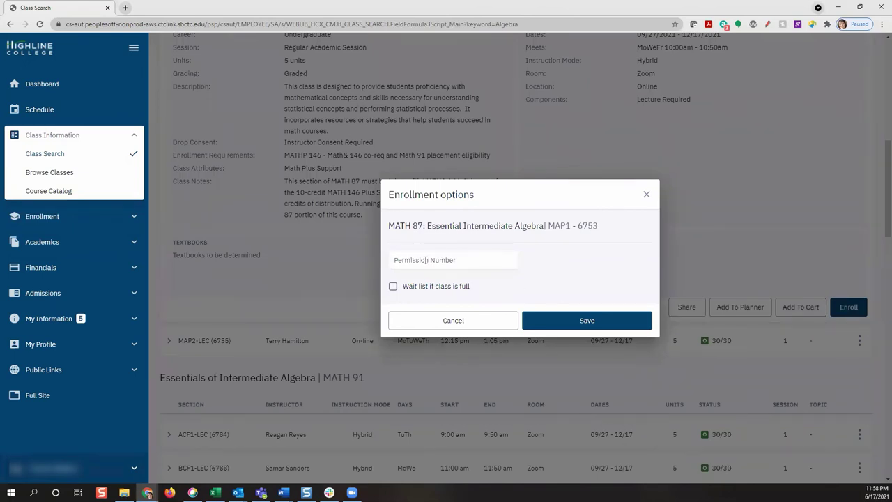
click(393, 286)
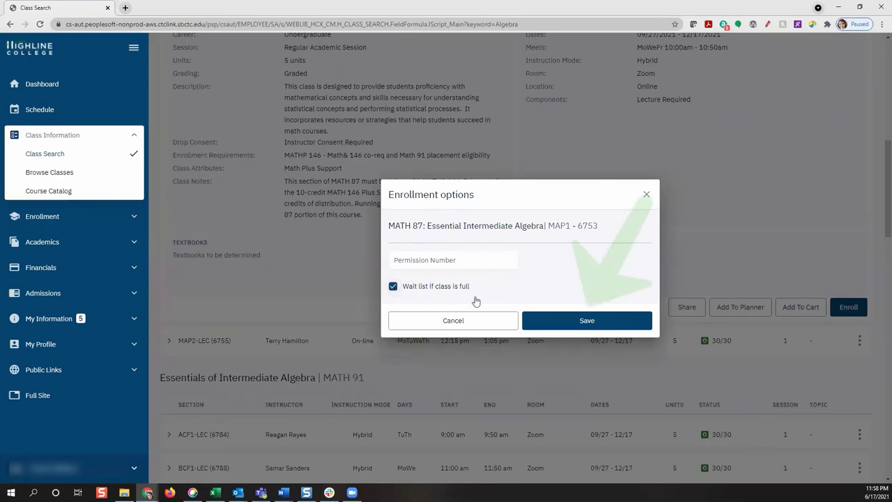
click(588, 322)
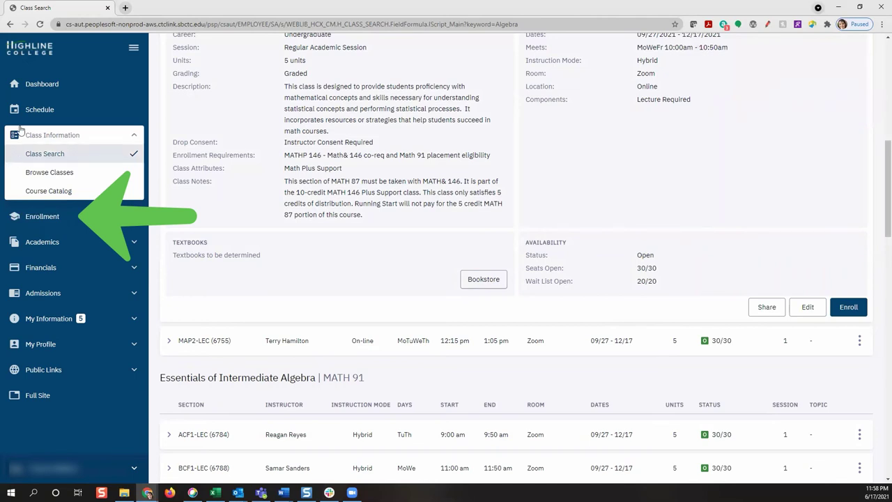
In the Fall 2021 shopping cart, select ENGL& 101 (8573) and MATH 87 (6753) for enrollment.
click(56, 222)
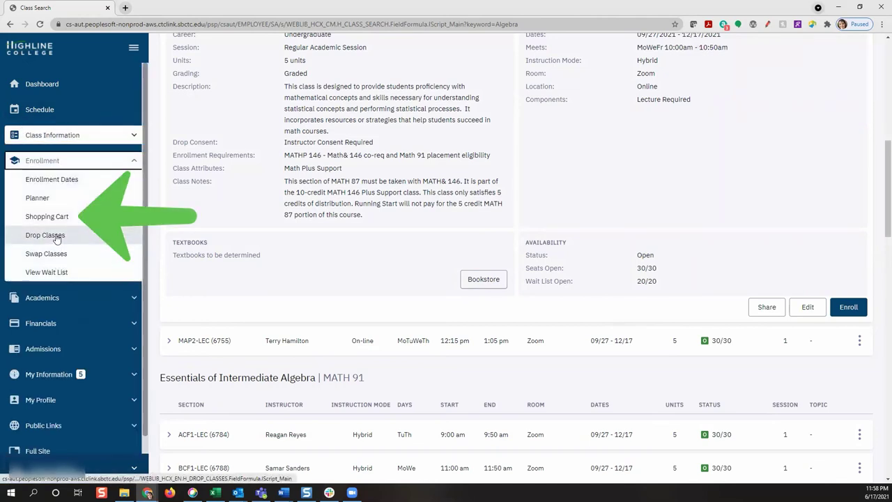
click(57, 219)
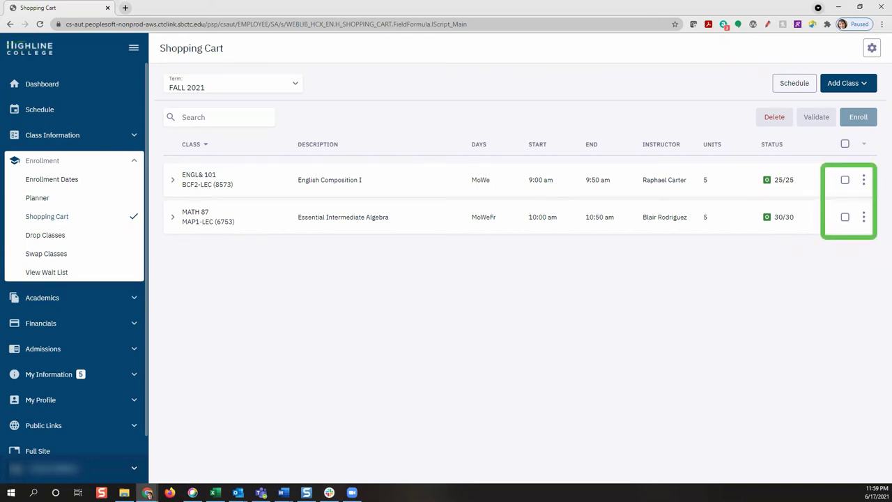
click(845, 180)
click(845, 217)
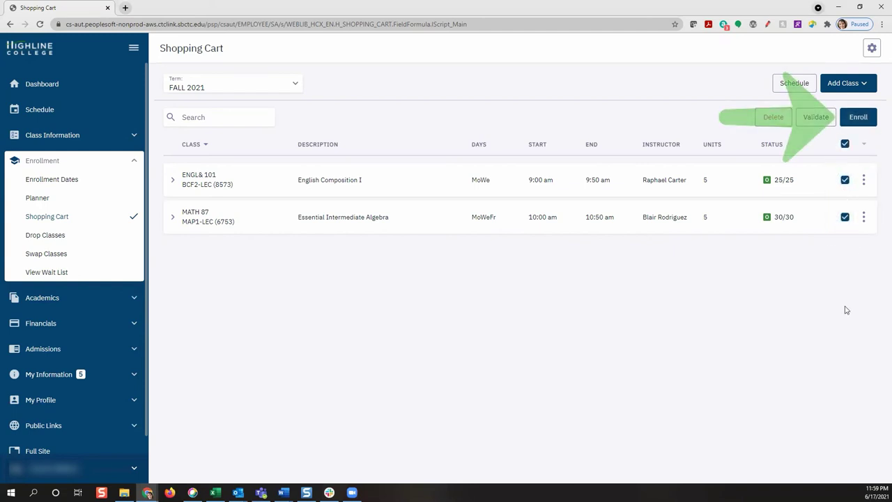
Enroll in both selected classes: ENGL& 101 (8573) succeeds, MATH 87 (6753) fails on unmet requisites.
click(857, 124)
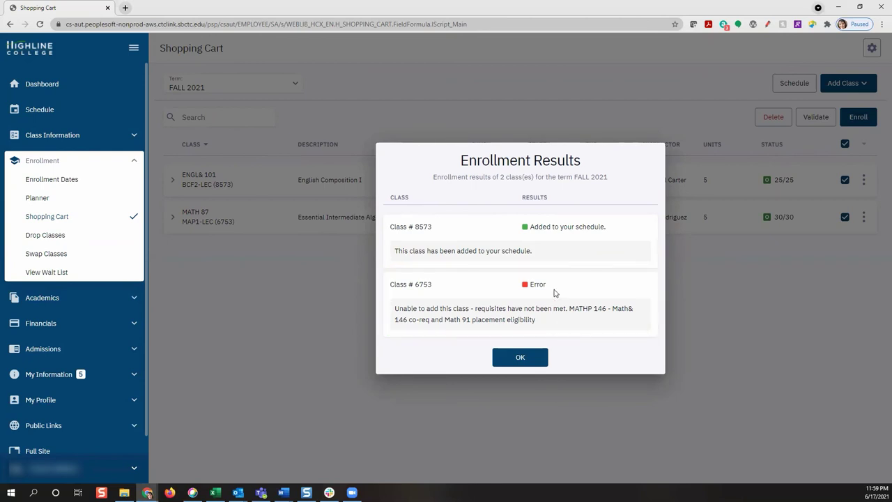
click(520, 358)
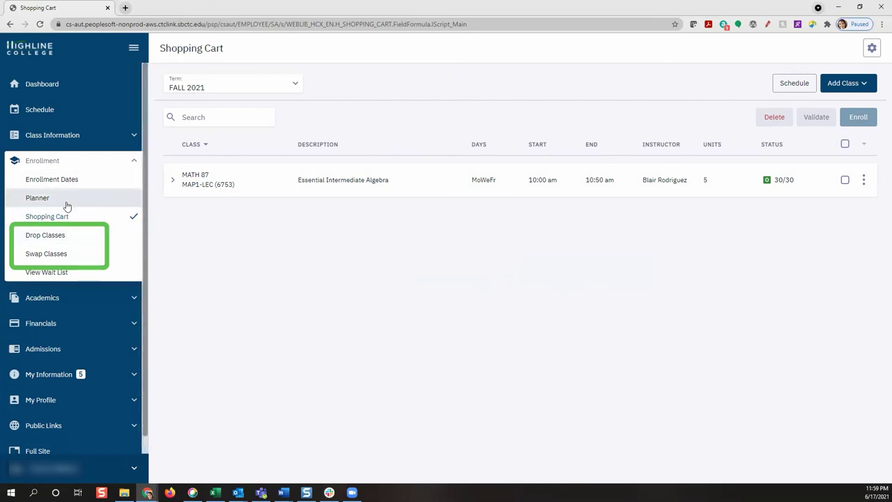
Go to the Drop Classes page listing the enrolled Fall 2021 ENGL& 101 section.
click(54, 237)
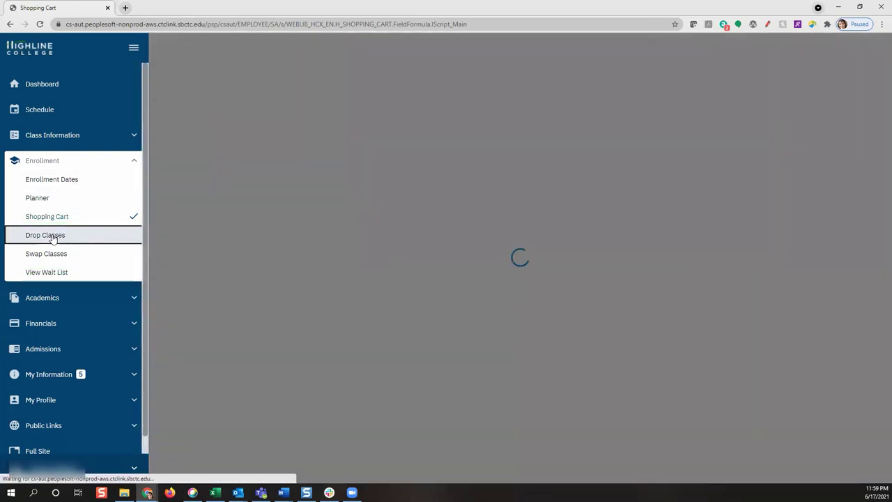